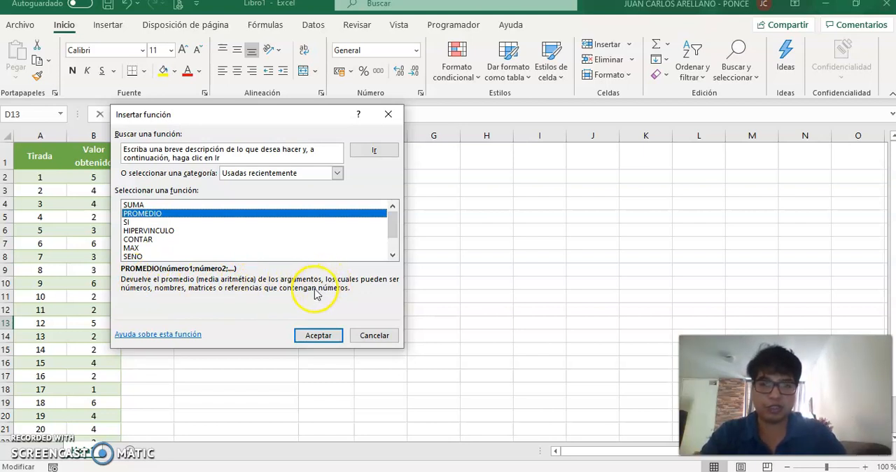
# Insert the PROMEDIO function in cell D13 and clear the suggested range from its first argument
pyautogui.click(318, 336)
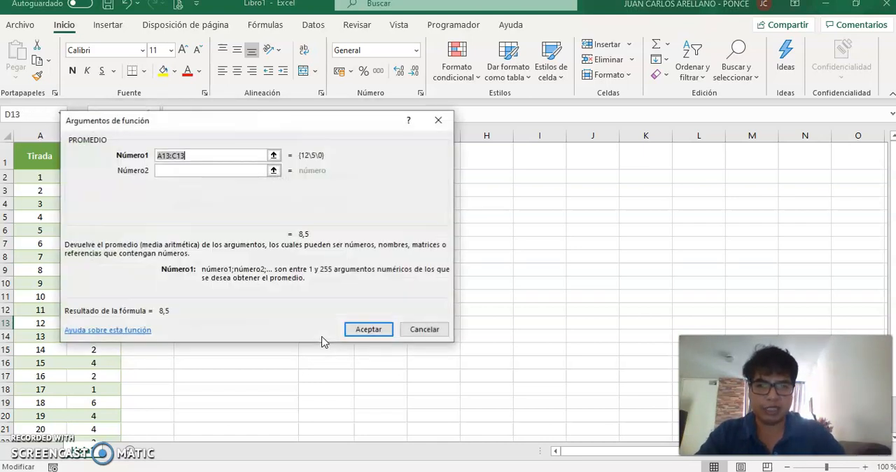
pyautogui.moveTo(245, 125); pyautogui.dragTo(529, 125)
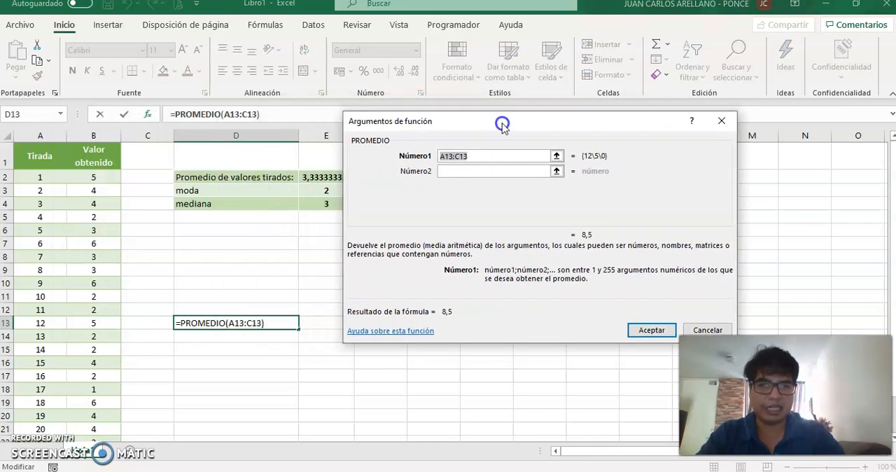
pyautogui.click(475, 156)
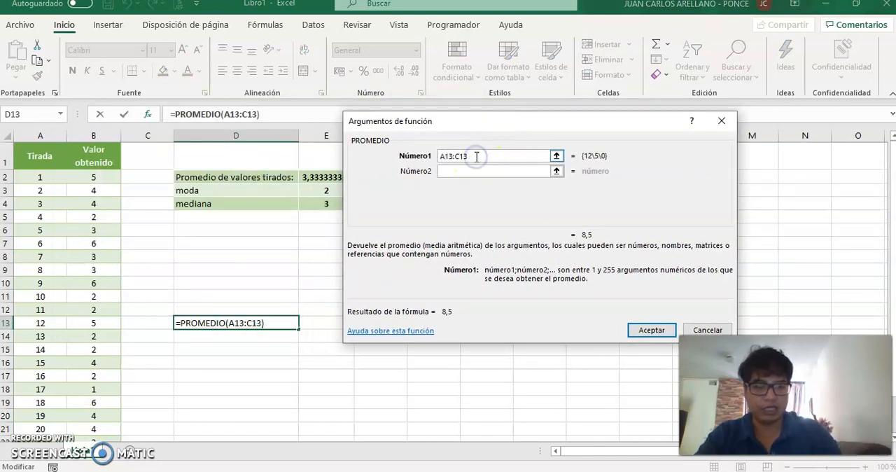
pyautogui.press('BackSpace')
pyautogui.press('BackSpace')
pyautogui.press('BackSpace')
pyautogui.press('BackSpace')
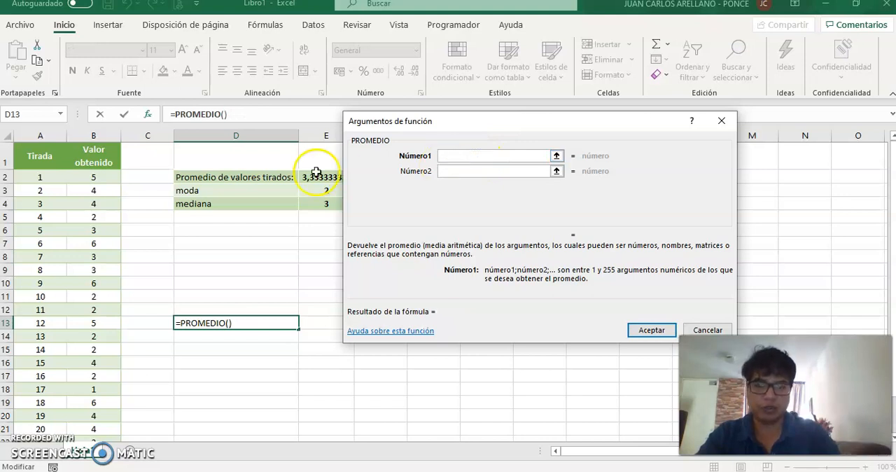
# Fill the first three PROMEDIO arguments with the individual cells B2, B3 and B4
pyautogui.click(104, 179)
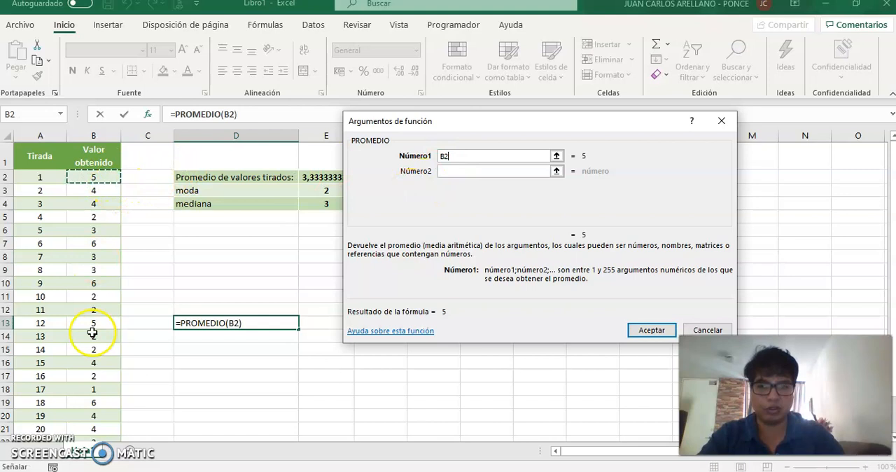
pyautogui.click(455, 170)
pyautogui.click(94, 191)
pyautogui.click(458, 186)
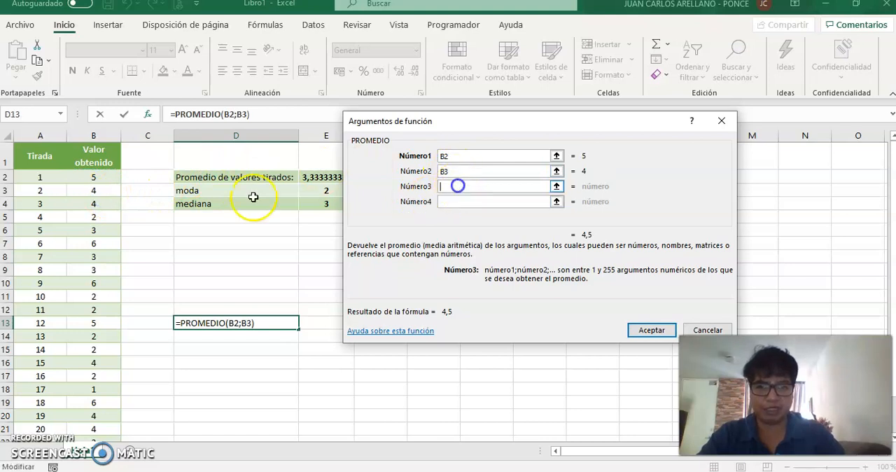
pyautogui.click(104, 204)
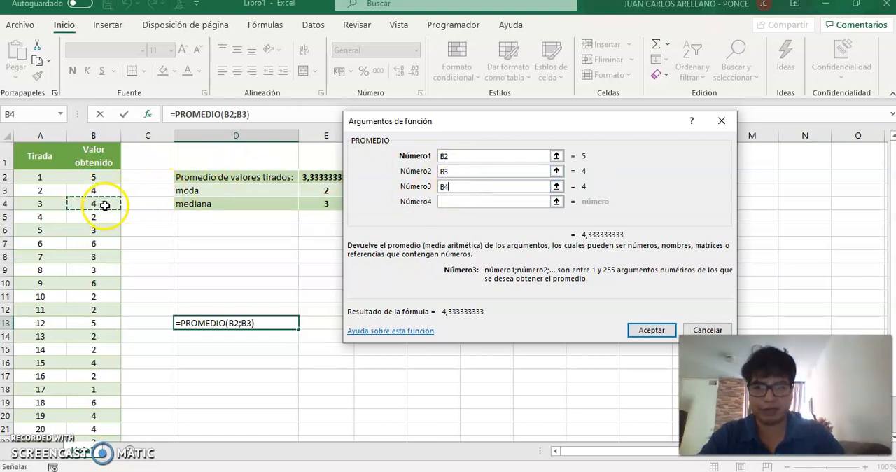
pyautogui.click(452, 201)
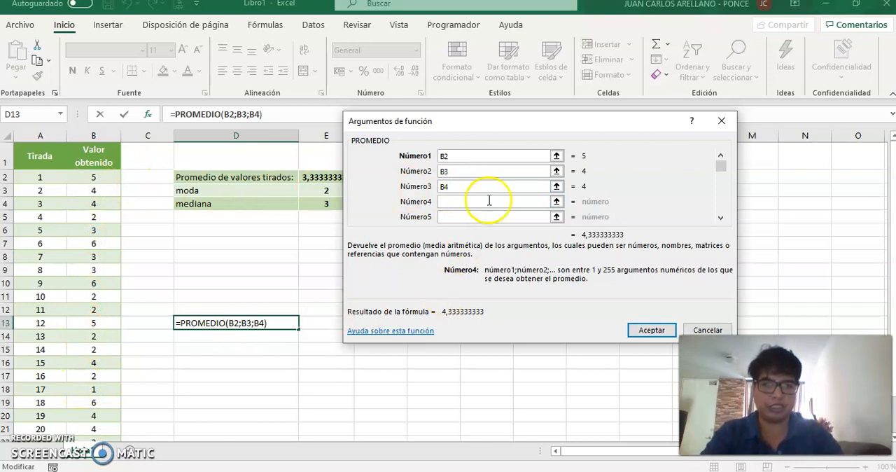
# Clear the three individual cell references from the PROMEDIO arguments
pyautogui.press('BackSpace')
pyautogui.press('BackSpace')
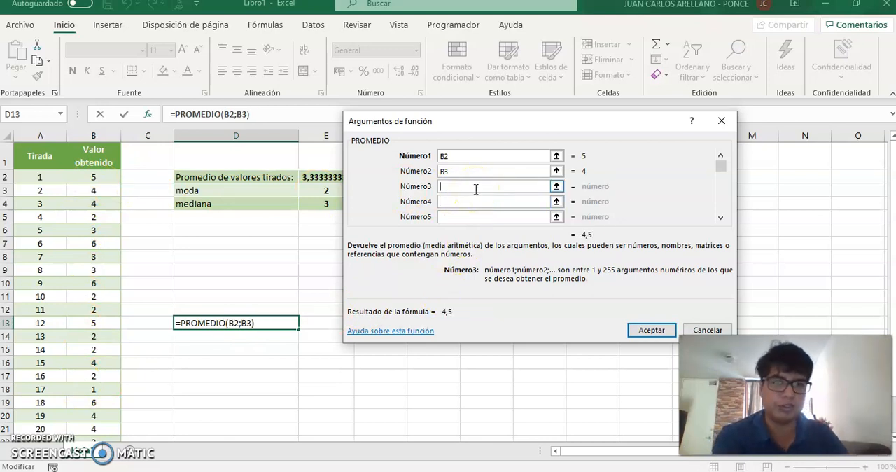
pyautogui.press('BackSpace')
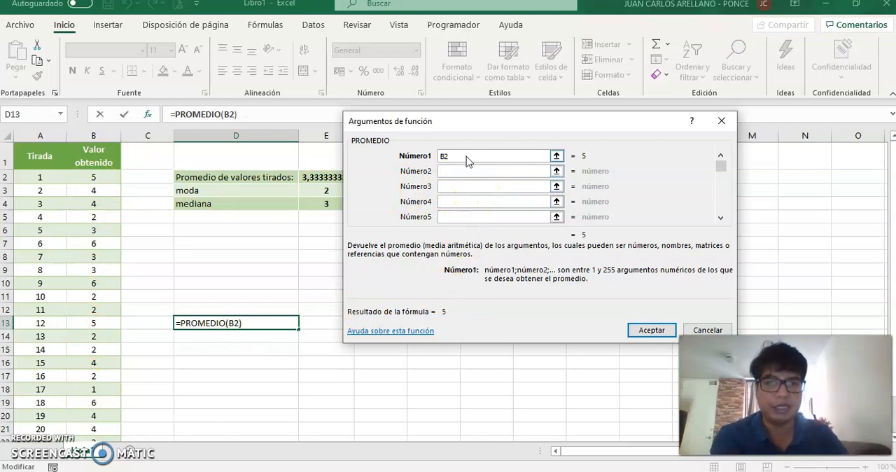
pyautogui.press('BackSpace')
pyautogui.press('BackSpace')
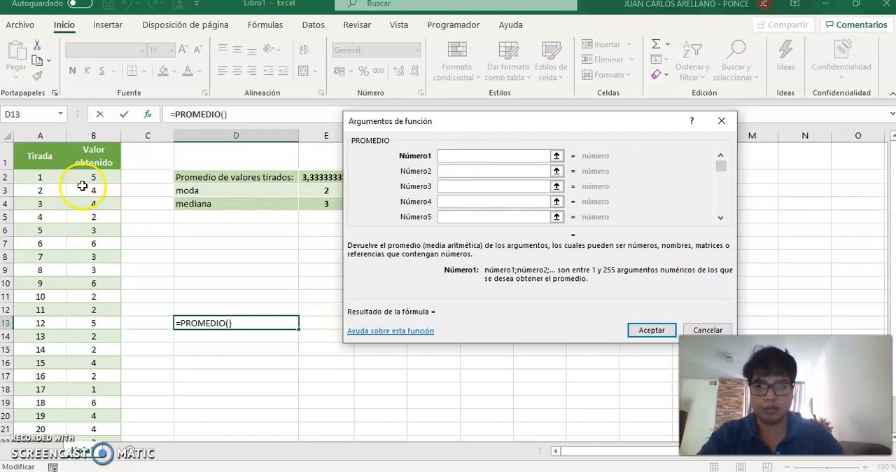
# Average the range B2:B25 as the first PROMEDIO argument, accept the function, and display the formula inside cell D13
pyautogui.moveTo(82, 180); pyautogui.dragTo(81, 300)
pyautogui.moveTo(93, 461); pyautogui.dragTo(92, 414)
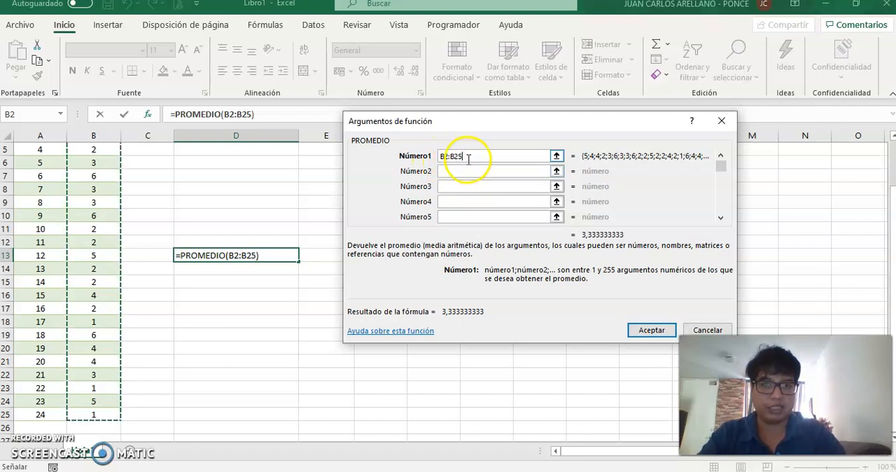
pyautogui.click(642, 334)
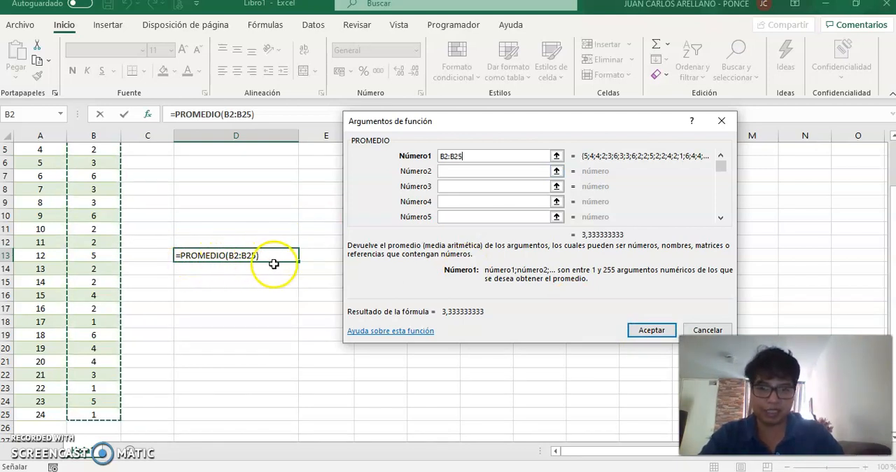
pyautogui.click(647, 330)
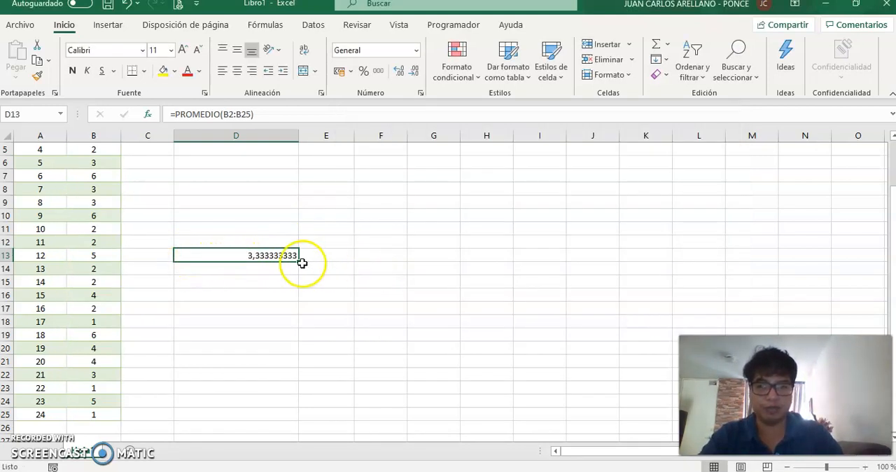
pyautogui.doubleClick(243, 254)
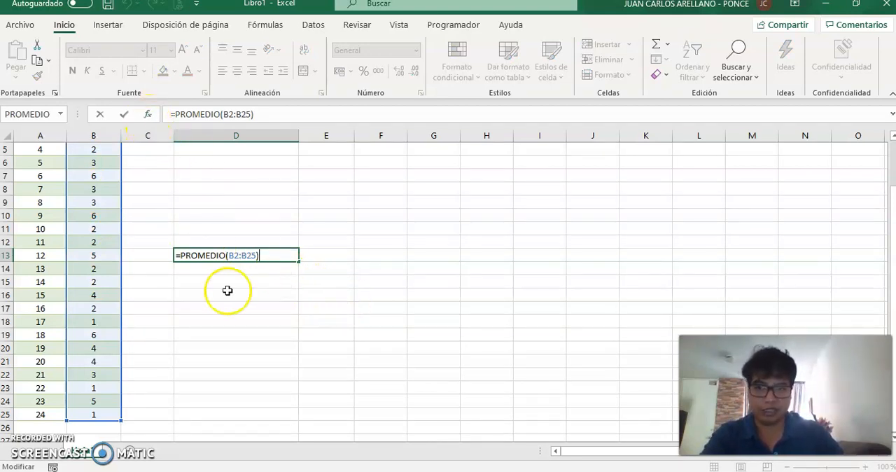
# Enter the formula =promedio(B6:B15) directly in cell D14
pyautogui.click(221, 269)
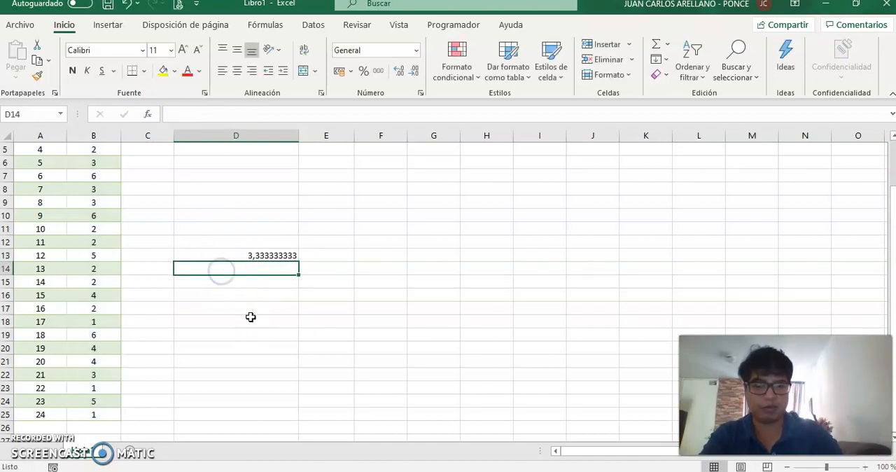
pyautogui.write('=promedio')
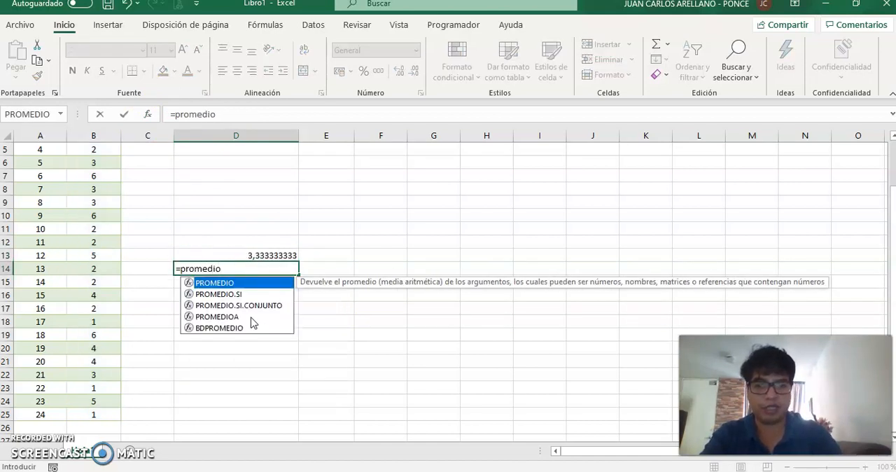
pyautogui.write('(')
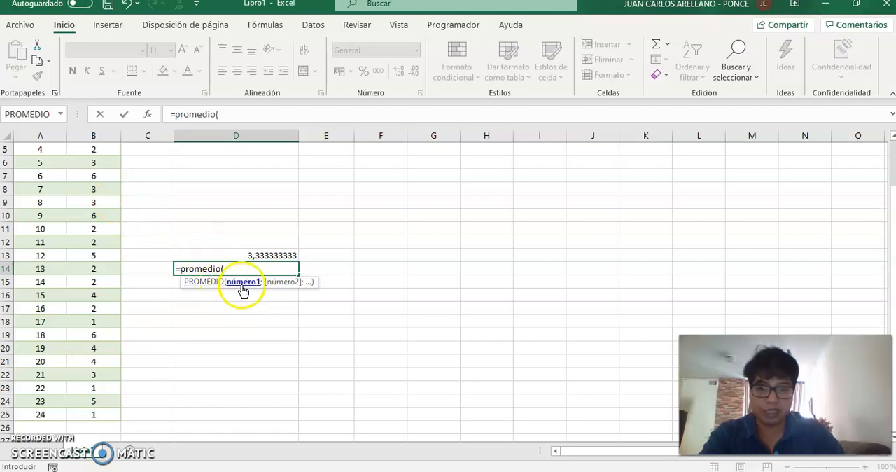
pyautogui.moveTo(93, 162); pyautogui.dragTo(83, 280)
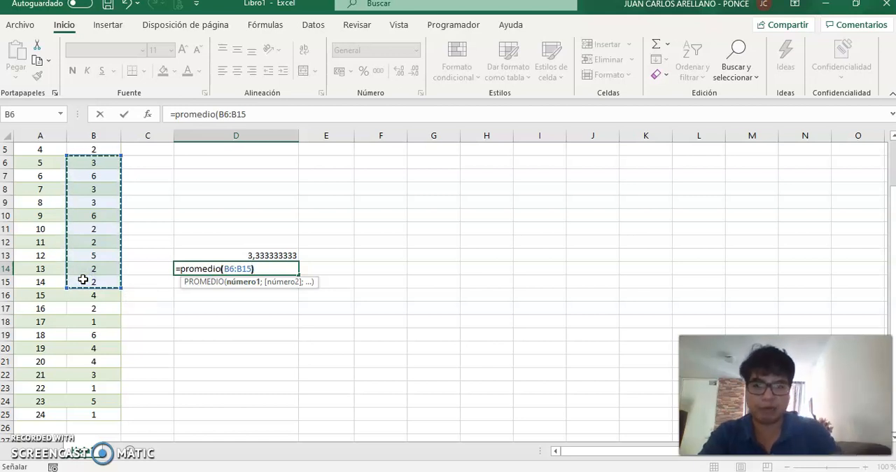
pyautogui.write(')')
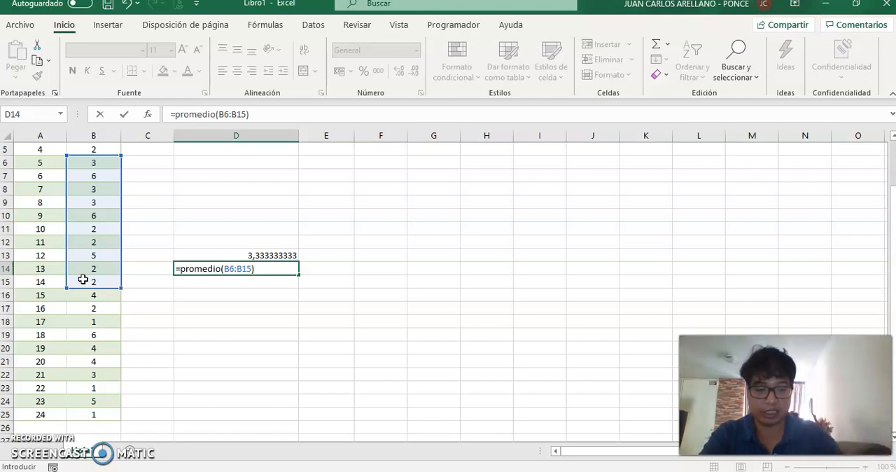
pyautogui.press('Return')
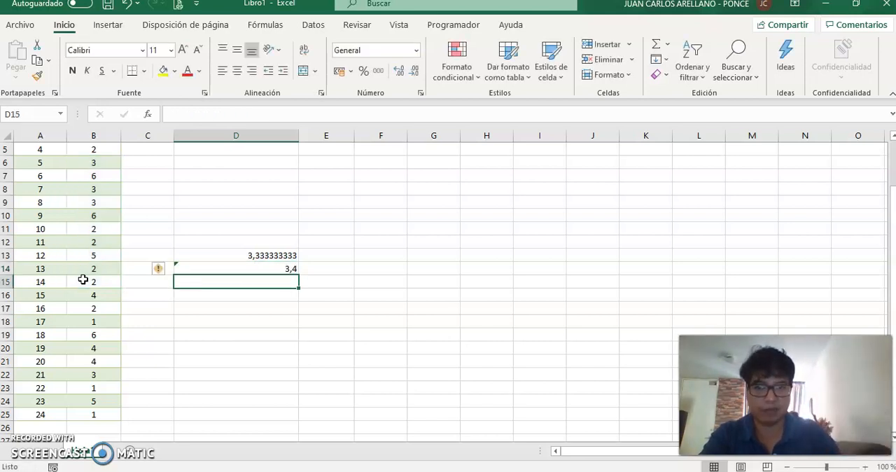
# Compare the formulas in D13 and D14, and delete the content of D14
pyautogui.press('Up')
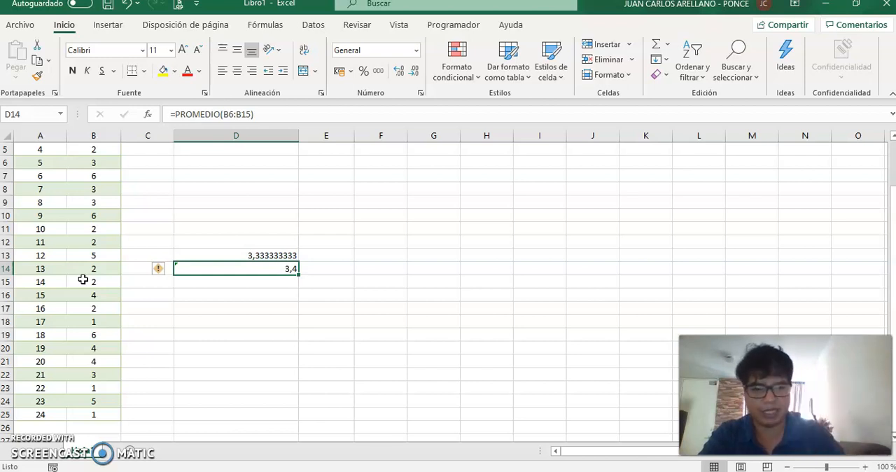
pyautogui.press('Up')
pyautogui.press('Down')
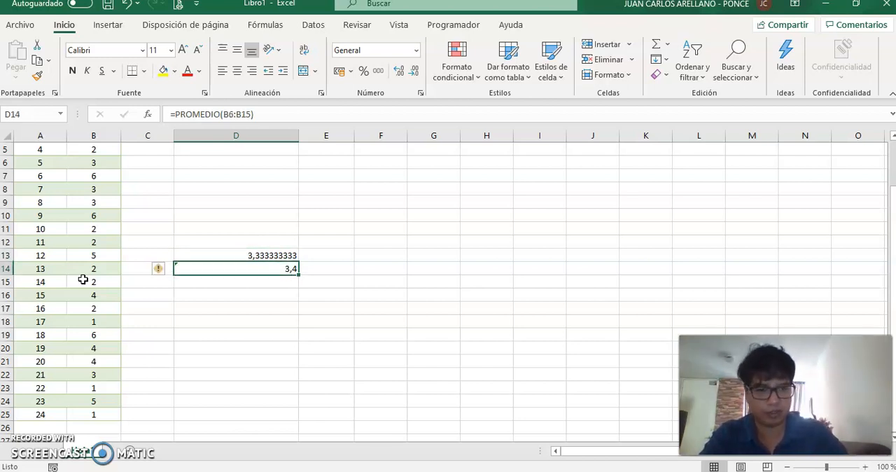
pyautogui.press('Up')
pyautogui.press('Down')
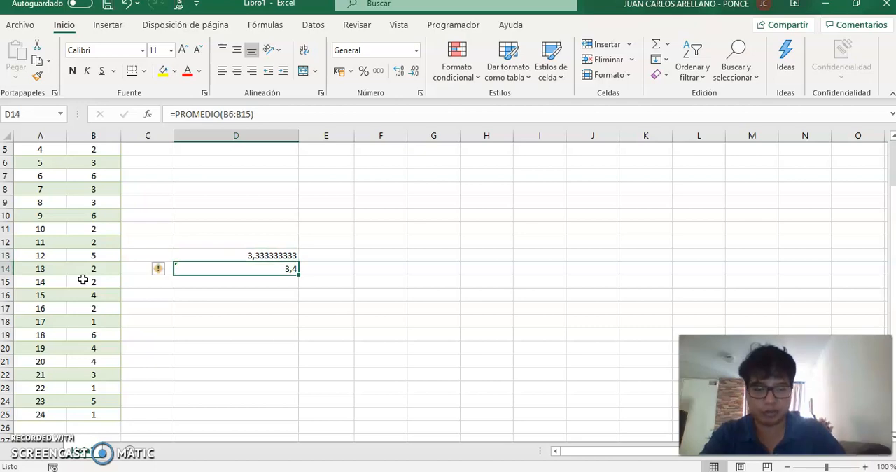
pyautogui.press('Delete')
# Switch to the Informática II textbook in the browser and read the MEDIANA function's definition and formula
pyautogui.hotkey('alt', 'Tab')
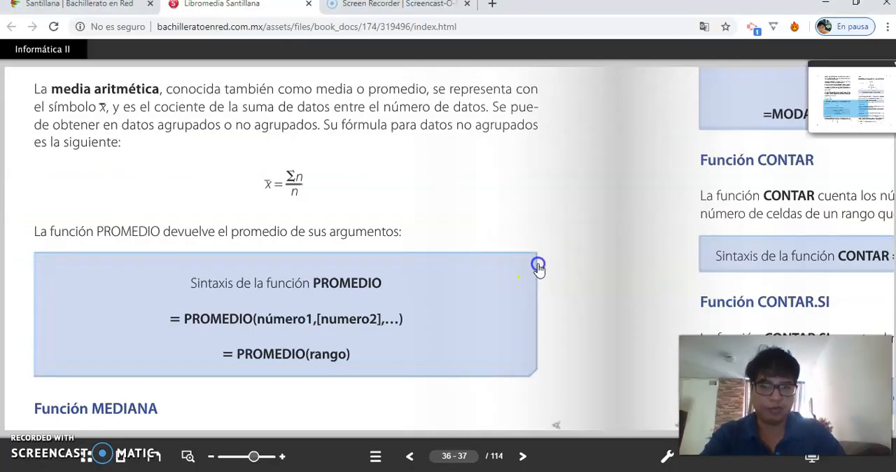
pyautogui.scroll(-1, 540, 205)
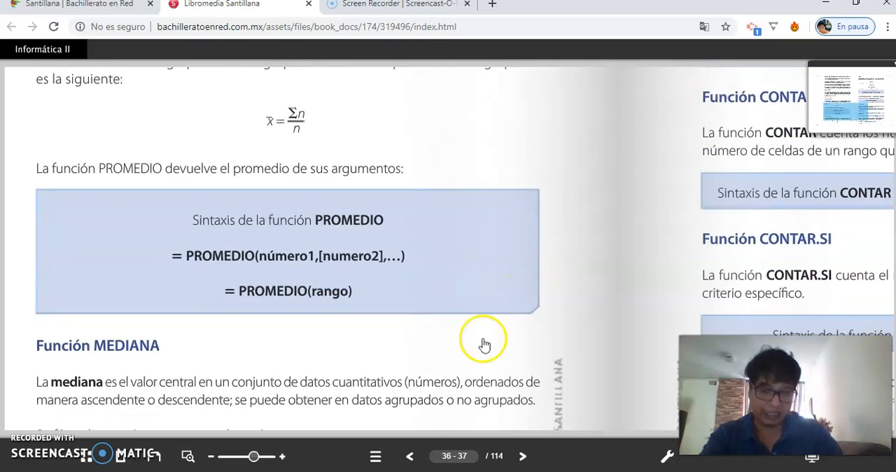
pyautogui.moveTo(428, 354); pyautogui.dragTo(452, 189)
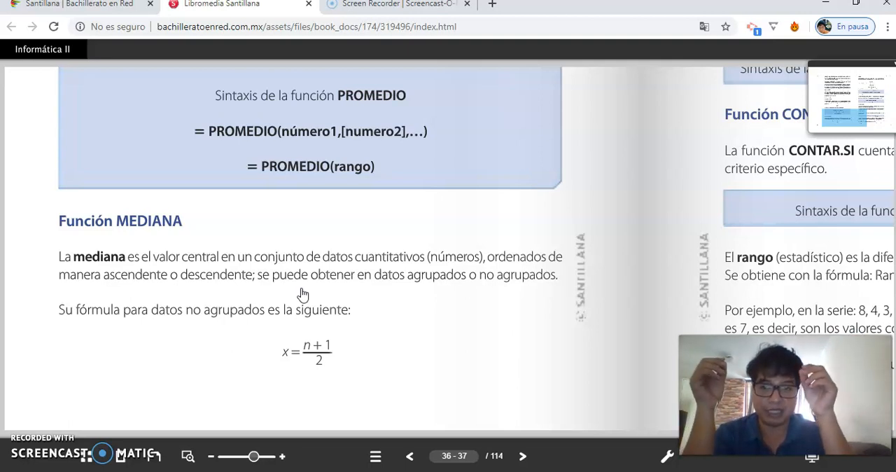
# Switch back to Excel and begin the formula =mediana( in cell D14
pyautogui.hotkey('alt', 'Tab')
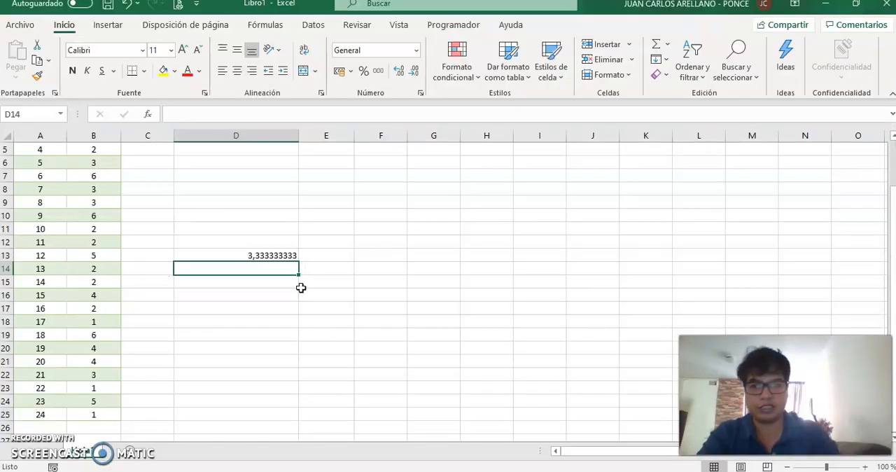
pyautogui.write('=')
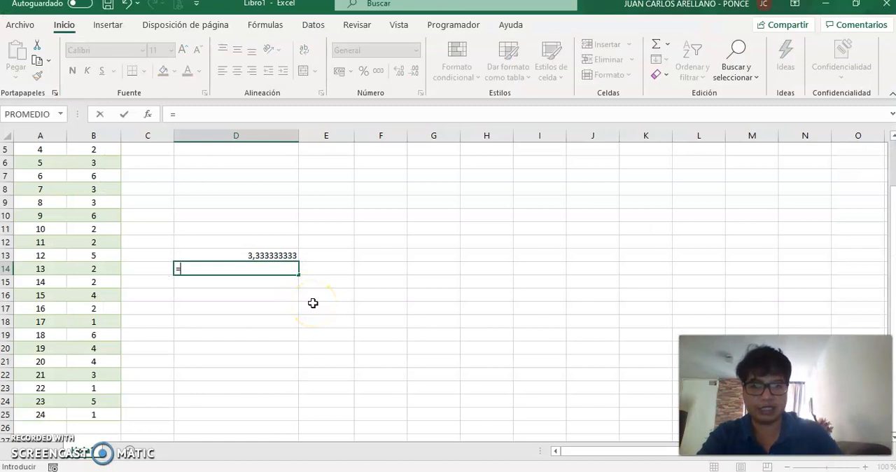
pyautogui.write('mediana')
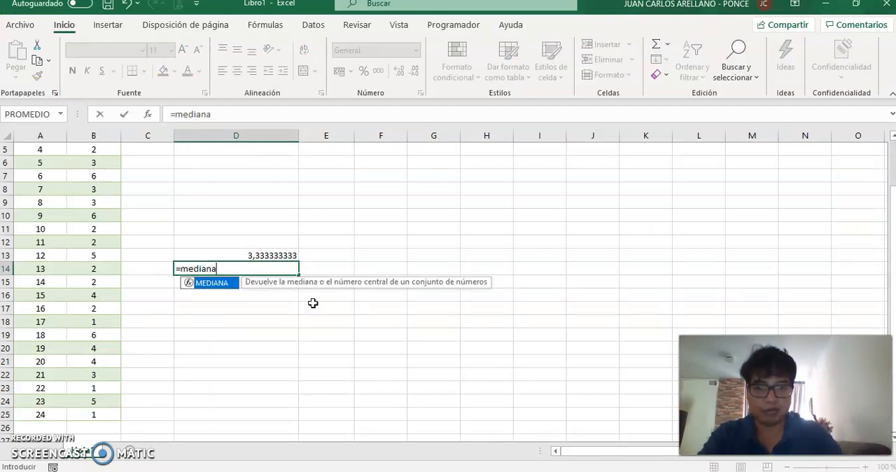
pyautogui.write('(')
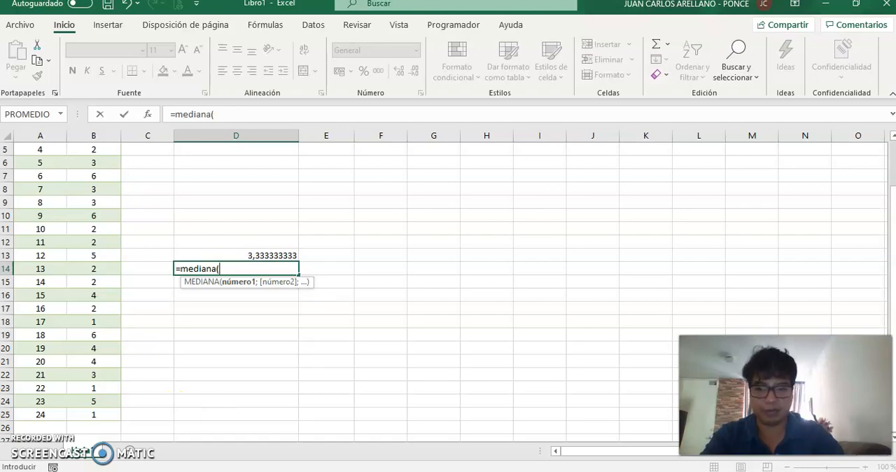
# Switch to the Informática II textbook in the browser and read the MEDIANA examples and function syntax
pyautogui.hotkey('alt', 'Tab')
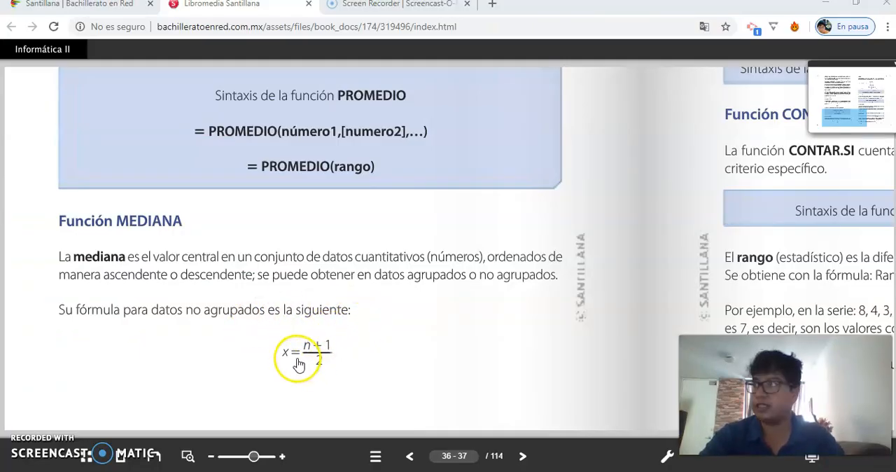
pyautogui.click(486, 223)
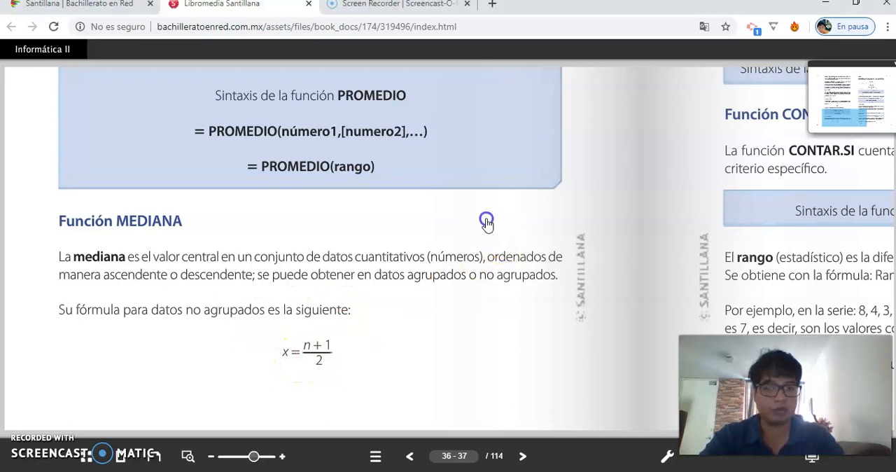
pyautogui.click(424, 318)
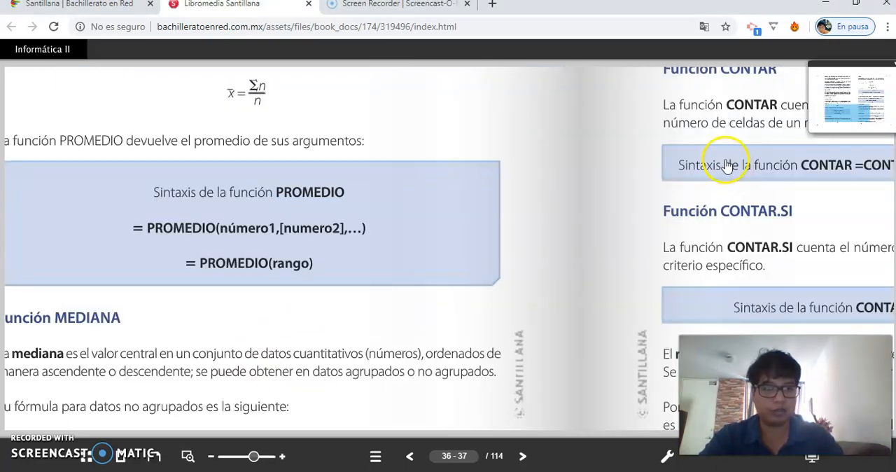
pyautogui.click(662, 224)
pyautogui.moveTo(662, 223); pyautogui.dragTo(470, 397)
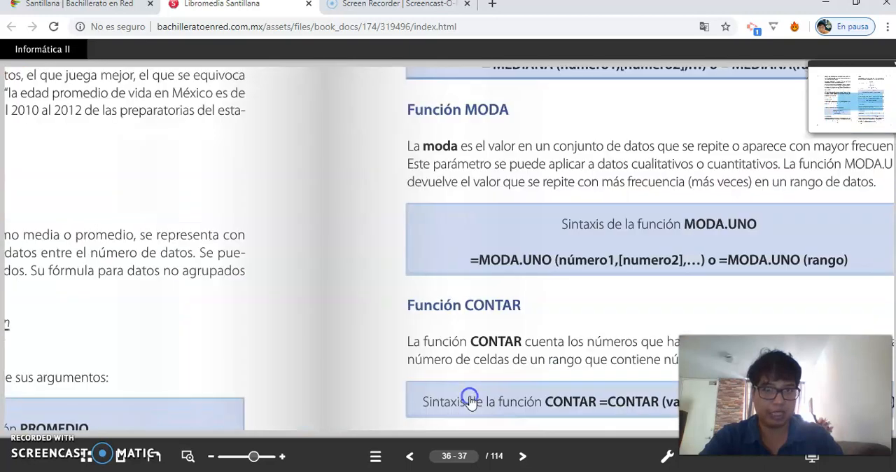
pyautogui.moveTo(600, 148); pyautogui.dragTo(479, 325)
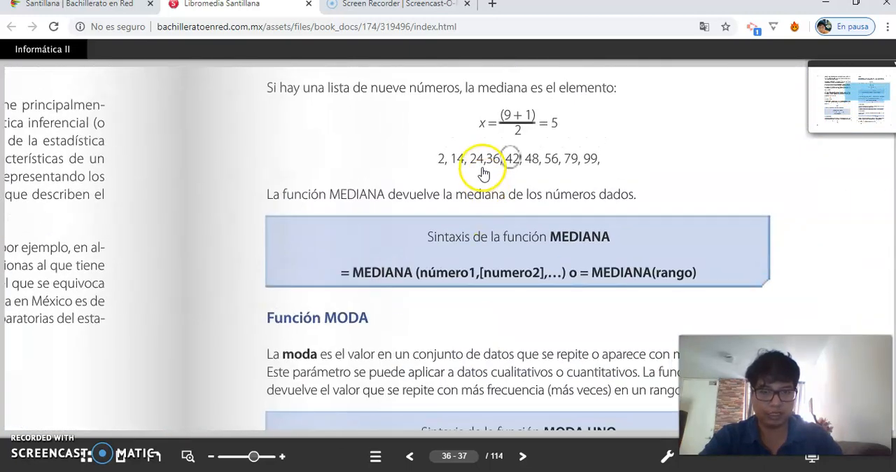
pyautogui.click(476, 189)
pyautogui.moveTo(477, 188); pyautogui.dragTo(475, 195)
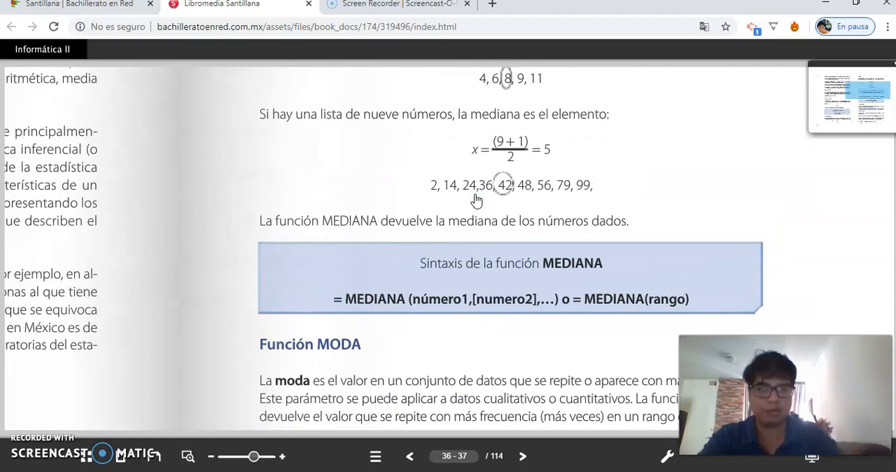
pyautogui.moveTo(504, 98); pyautogui.dragTo(452, 226)
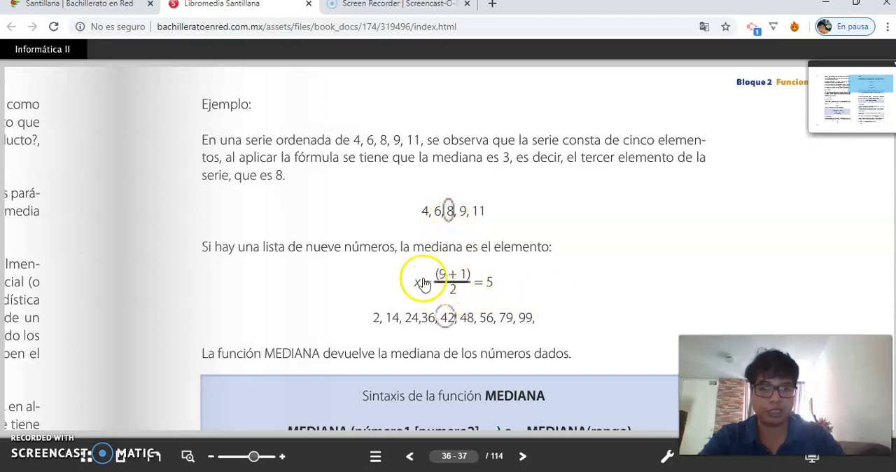
pyautogui.moveTo(543, 297); pyautogui.dragTo(528, 144)
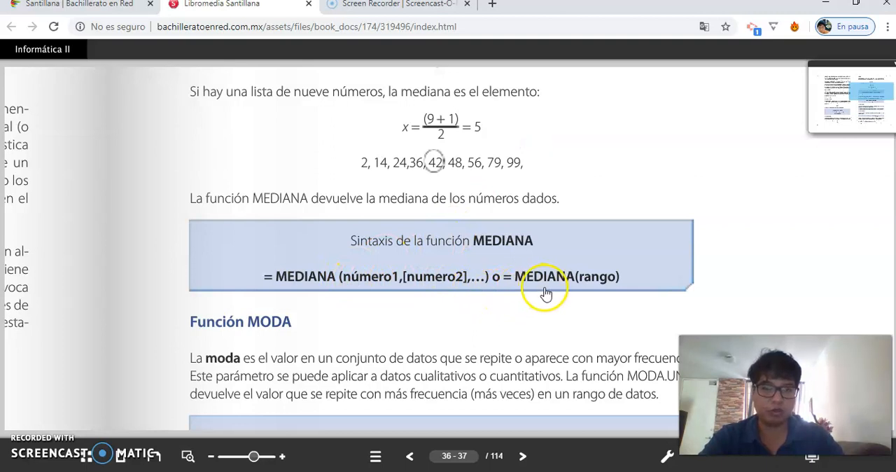
# Return to Excel and start a MEDIANA formula in the empty cell D14
pyautogui.hotkey('alt', 'Tab')
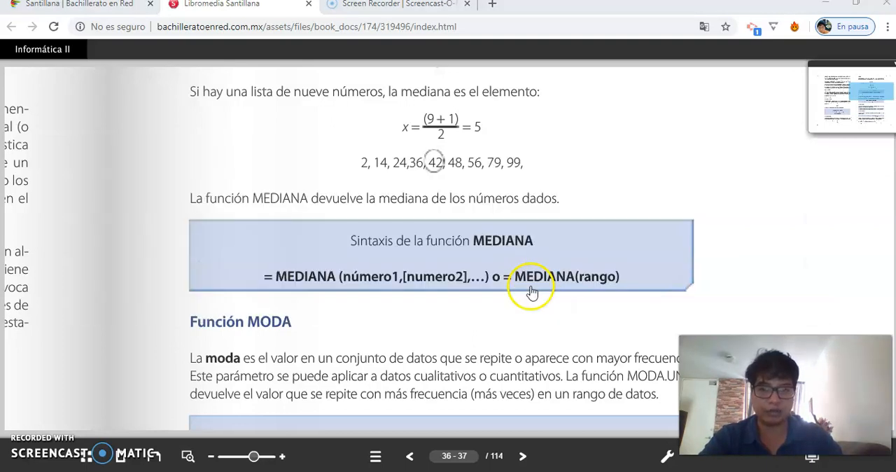
pyautogui.hotkey('alt', 'Tab')
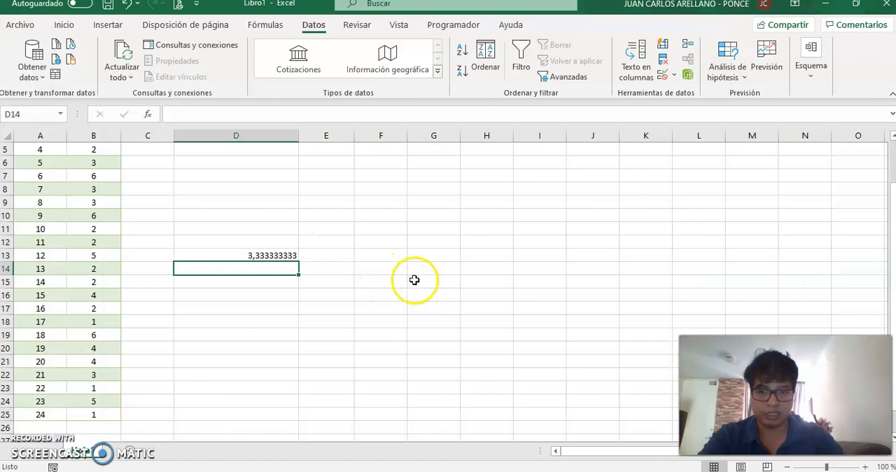
pyautogui.write('=')
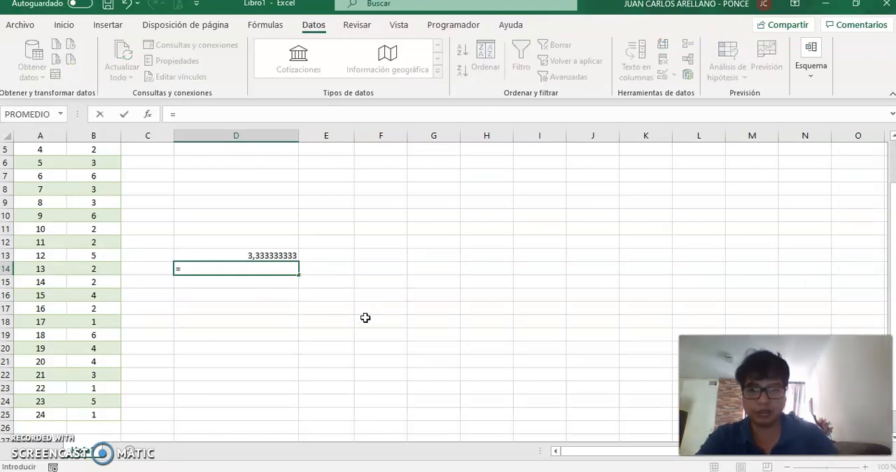
pyautogui.write('mediana')
pyautogui.write(')')
pyautogui.press('BackSpace')
pyautogui.write('(')
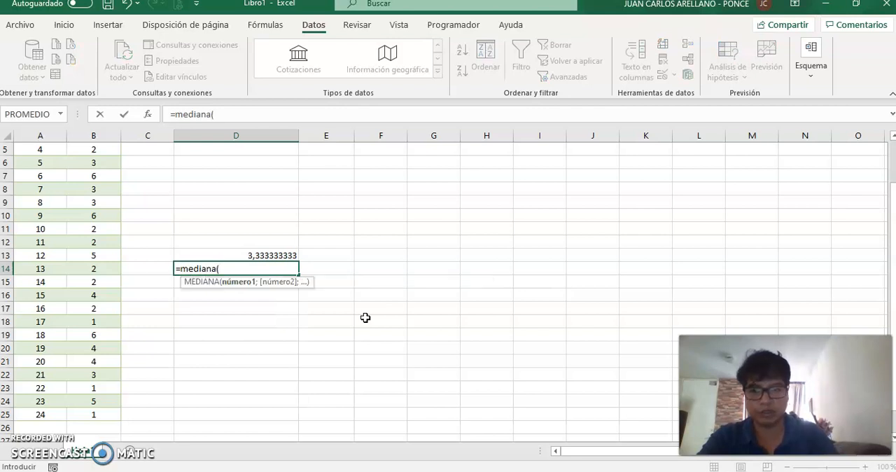
# Complete the MEDIANA formula in D14 with the range B6:B25
pyautogui.press('Left')
pyautogui.press('Down')
pyautogui.press('Left')
pyautogui.press('Up')
pyautogui.press('Up')
pyautogui.press('Up')
pyautogui.press('Up')
pyautogui.press('Up')
pyautogui.press('Up')
pyautogui.press('Up')
pyautogui.press('Up')
pyautogui.press('Up')
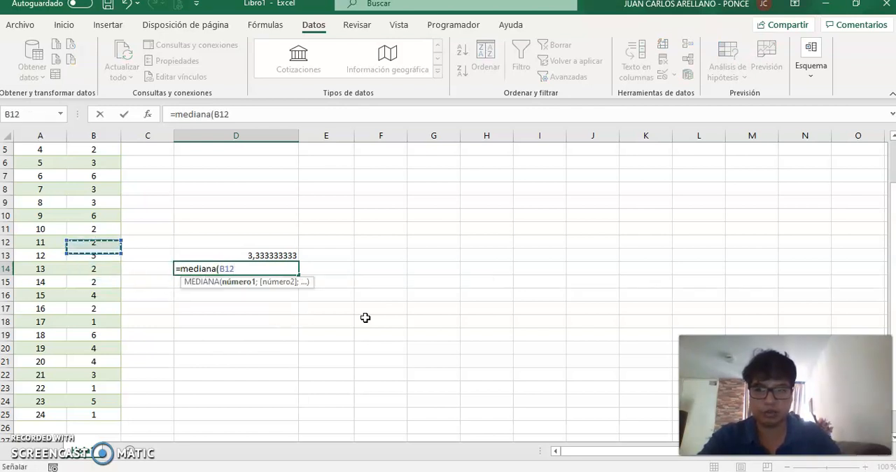
pyautogui.hotkey('shift', 'Down')
pyautogui.hotkey('shift', 'Down')
pyautogui.hotkey('shift', 'Down')
pyautogui.hotkey('shift', 'Down')
pyautogui.hotkey('shift', 'Down')
pyautogui.hotkey('shift', 'Down')
pyautogui.hotkey('shift', 'Down')
pyautogui.hotkey('shift', 'Down')
pyautogui.hotkey('shift', 'Down')
pyautogui.hotkey('shift', 'Down')
pyautogui.hotkey('shift', 'Down')
pyautogui.hotkey('shift', 'Down')
pyautogui.hotkey('shift', 'Down')
pyautogui.hotkey('shift', 'Down')
pyautogui.hotkey('shift', 'Down')
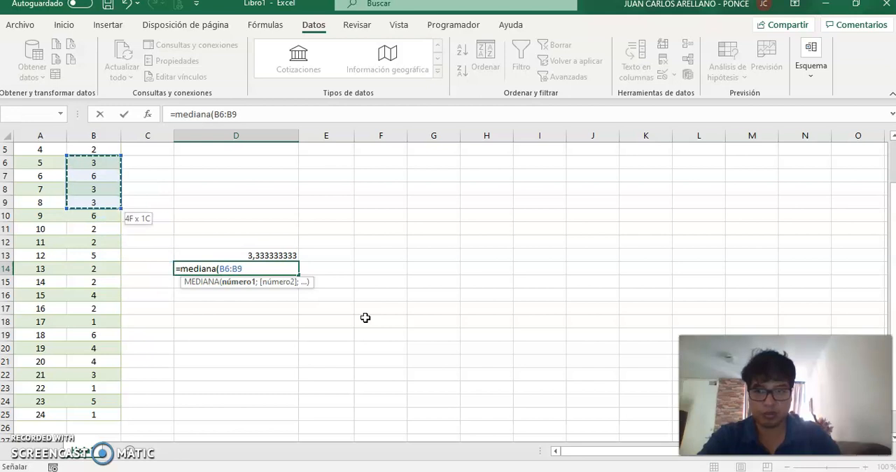
pyautogui.hotkey('shift', 'Down')
pyautogui.hotkey('shift', 'Down')
pyautogui.hotkey('shift', 'Down')
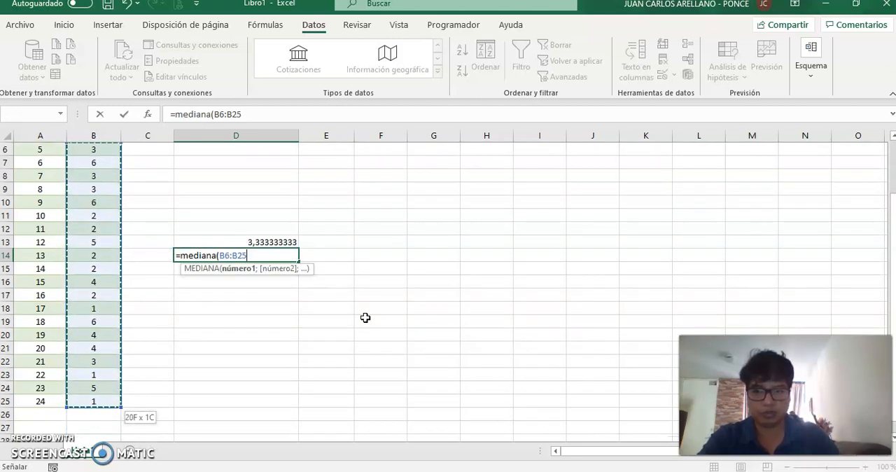
pyautogui.press('Return')
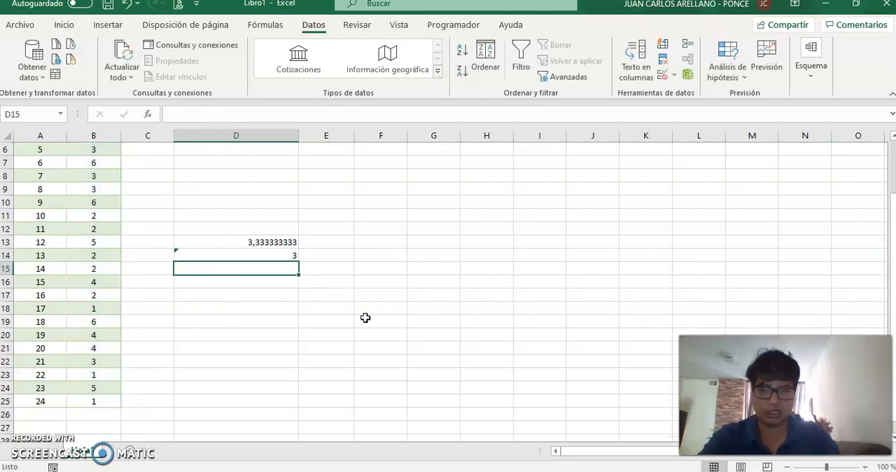
# Inspect the MEDIANA formula in D14 and the range it refers to
pyautogui.press('Up')
pyautogui.press('Up')
pyautogui.press('Up')
pyautogui.press('Up')
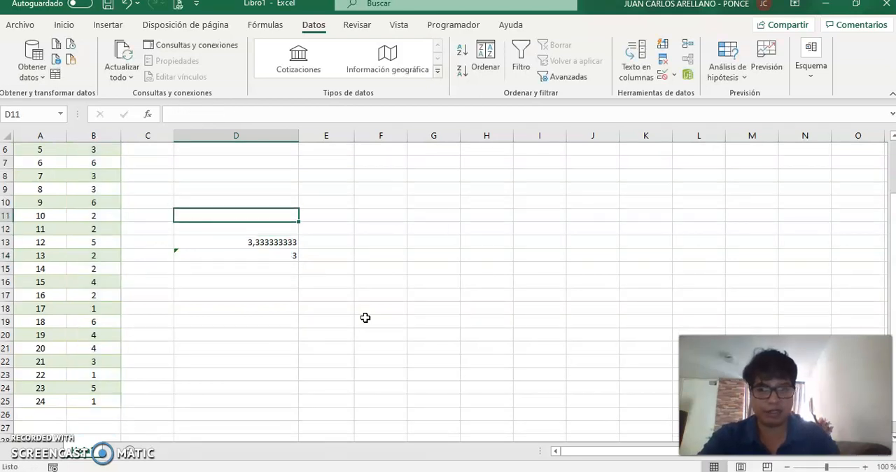
pyautogui.press('Down')
pyautogui.press('Down')
pyautogui.press('Down')
pyautogui.press('F2')
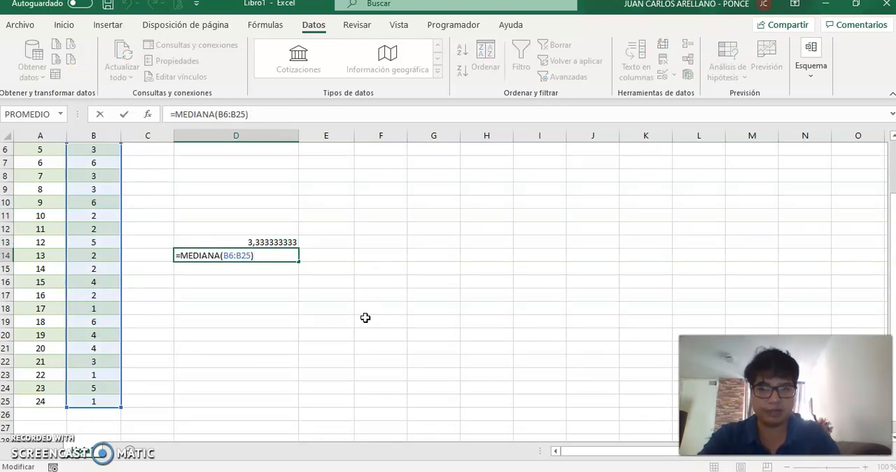
pyautogui.hotkey('ctrl', 'Return')
# Switch to the textbook in the browser and read the MODA definition and the MODA.UNO syntax
pyautogui.hotkey('alt', 'Tab')
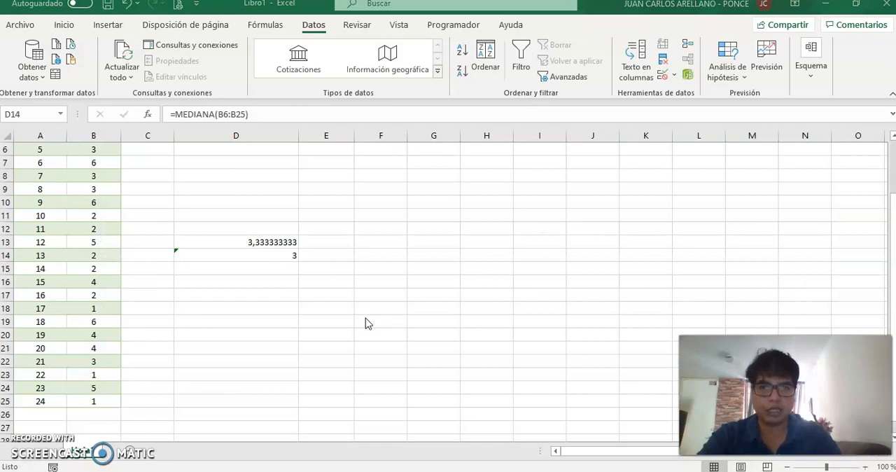
pyautogui.hotkey('alt', 'Tab')
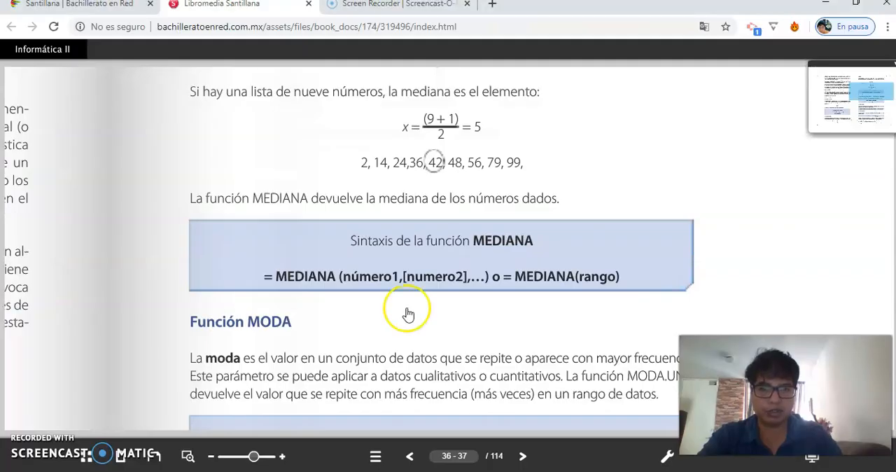
pyautogui.moveTo(538, 324); pyautogui.dragTo(451, 186)
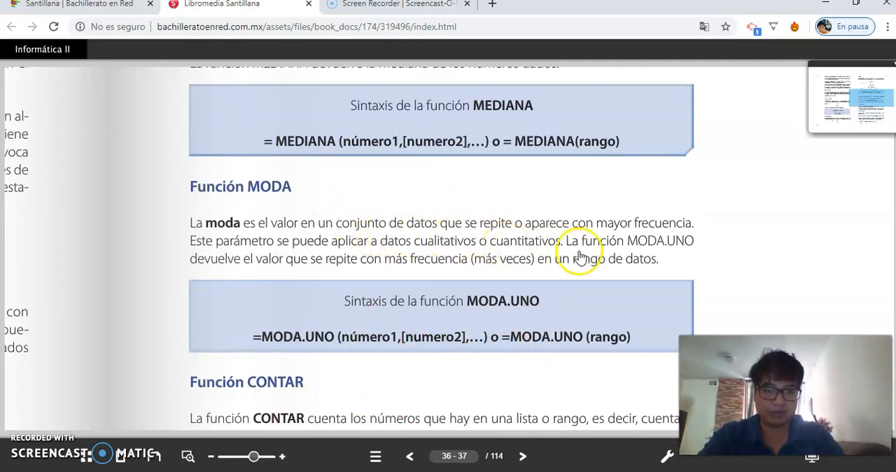
pyautogui.scroll(-1, 543, 282)
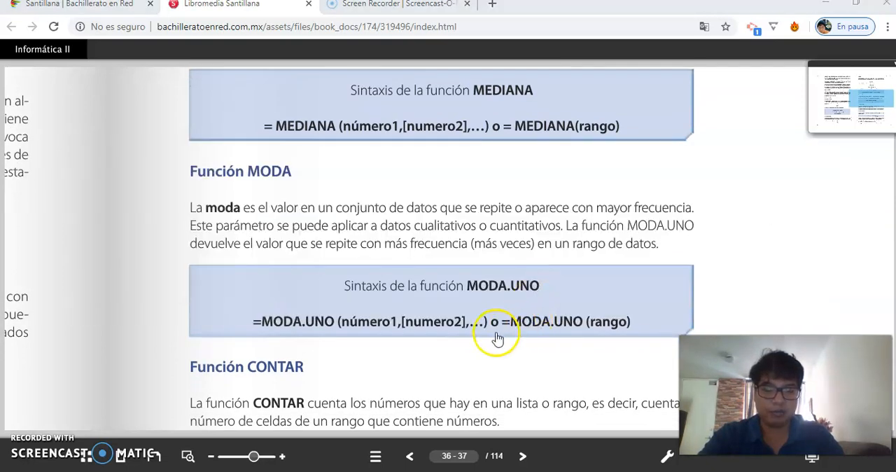
# Switch back to Excel and begin the formula =moda.uno( in cell D15
pyautogui.hotkey('alt', 'Tab')
pyautogui.press('Down')
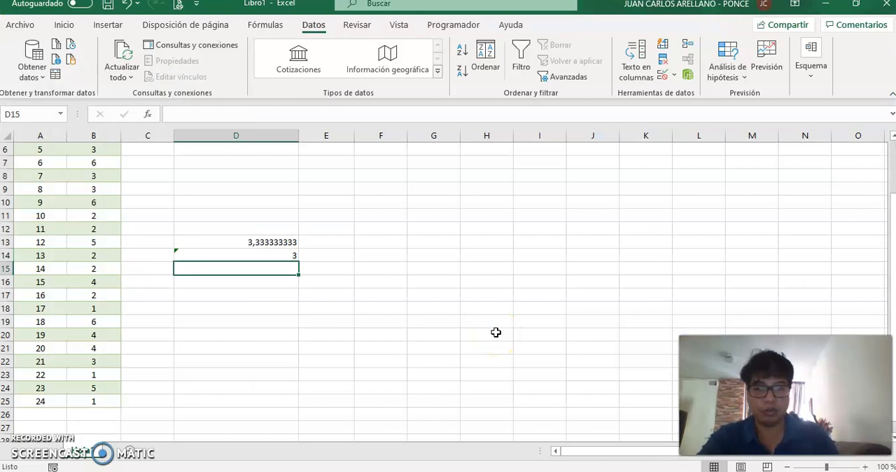
pyautogui.write('=moda')
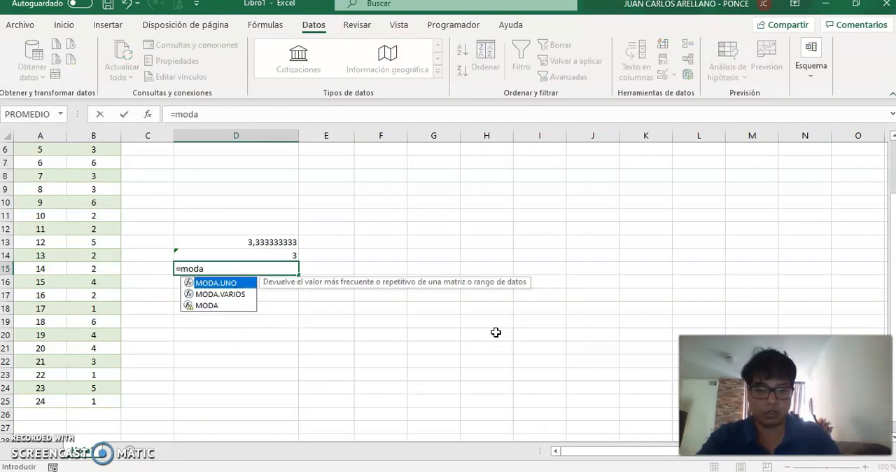
pyautogui.write('.uno')
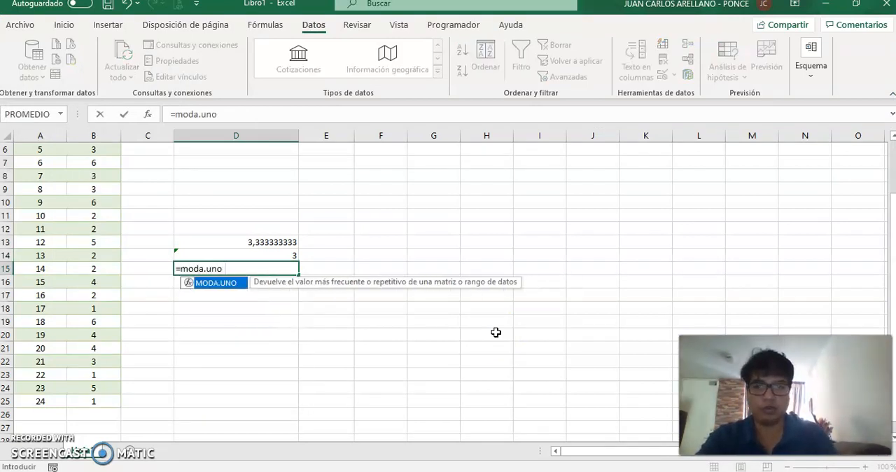
pyautogui.write('(')
# Complete the MODA.UNO formula in D15 with the range B2:B25 and reselect the cell
pyautogui.press('Left')
pyautogui.press('Left')
pyautogui.press('Down')
pyautogui.press('Down')
pyautogui.press('Down')
pyautogui.press('Down')
pyautogui.press('Down')
pyautogui.press('Down')
pyautogui.press('Down')
pyautogui.press('Down')
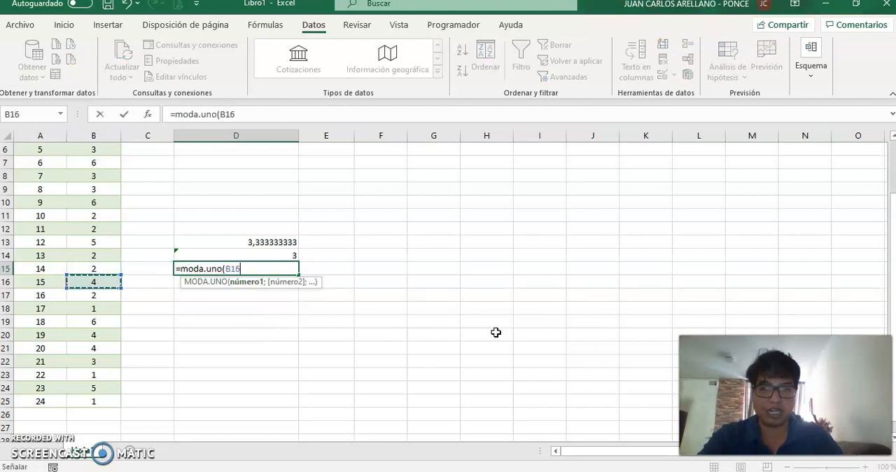
pyautogui.press('Down')
pyautogui.press('Down')
pyautogui.hotkey('shift', 'Up')
pyautogui.hotkey('shift', 'Up')
pyautogui.hotkey('shift', 'Up')
pyautogui.hotkey('shift', 'Up')
pyautogui.hotkey('shift', 'Up')
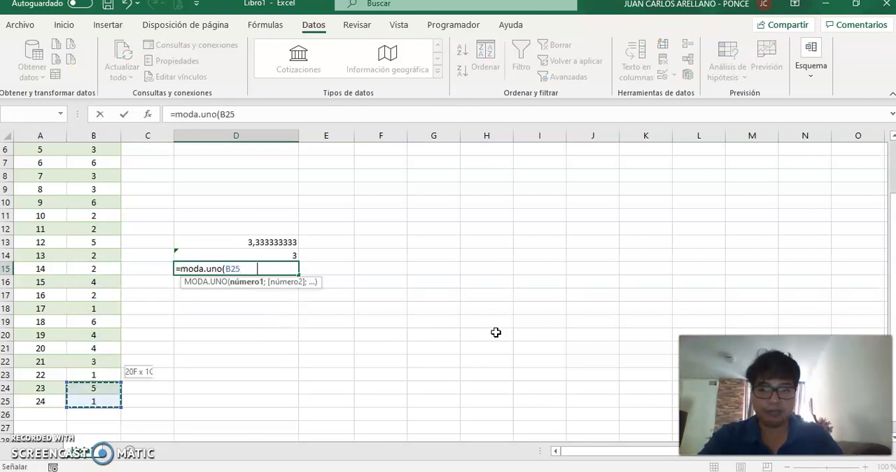
pyautogui.hotkey('shift', 'Up')
pyautogui.hotkey('shift', 'Up')
pyautogui.hotkey('shift', 'Up')
pyautogui.hotkey('shift', 'Up')
pyautogui.hotkey('shift', 'Up')
pyautogui.hotkey('shift', 'Up')
pyautogui.hotkey('shift', 'Up')
pyautogui.hotkey('shift', 'Up')
pyautogui.hotkey('shift', 'Up')
pyautogui.hotkey('shift', 'Up')
pyautogui.hotkey('shift', 'Up')
pyautogui.hotkey('shift', 'Up')
pyautogui.hotkey('shift', 'Up')
pyautogui.hotkey('shift', 'Up')
pyautogui.hotkey('shift', 'Up')
pyautogui.hotkey('shift', 'Up')
pyautogui.hotkey('shift', 'Up')
pyautogui.hotkey('shift', 'Up')
pyautogui.hotkey('shift', 'Up')
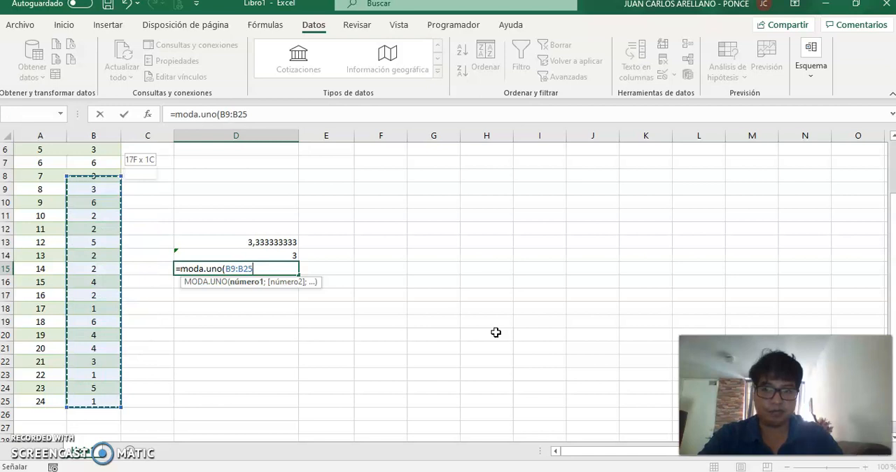
pyautogui.hotkey('shift', 'Down')
pyautogui.hotkey('shift', 'Down')
pyautogui.hotkey('shift', 'Down')
pyautogui.hotkey('shift', 'Up')
pyautogui.hotkey('shift', 'Up')
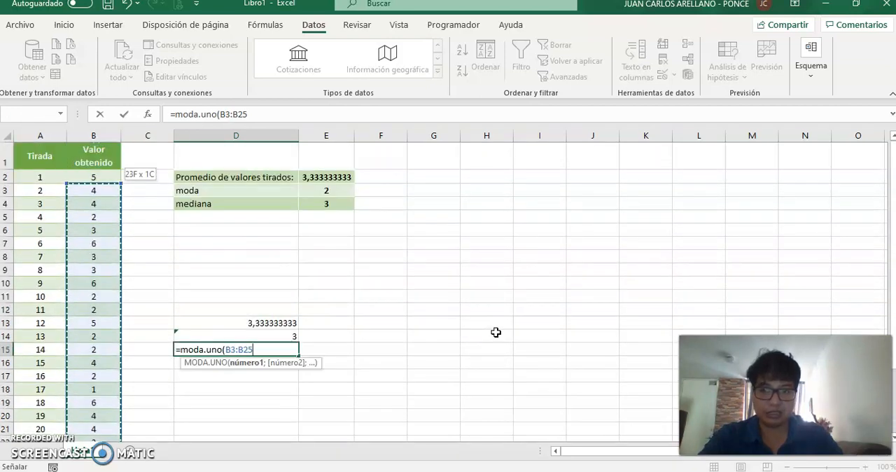
pyautogui.write(')')
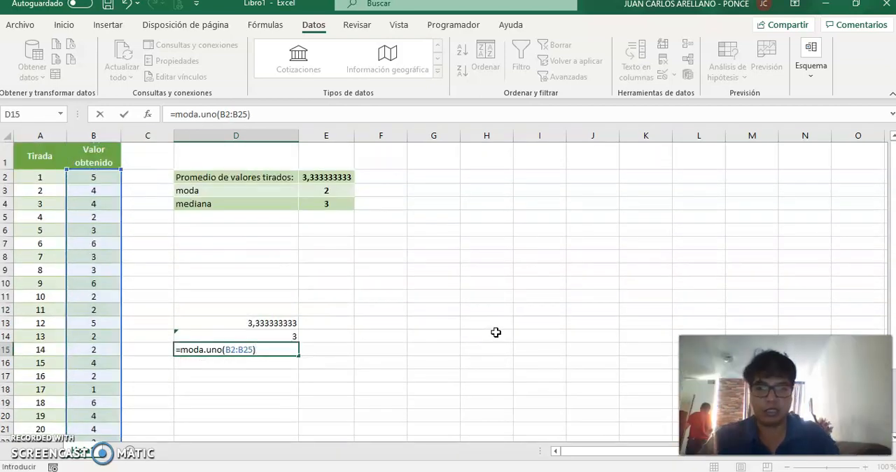
pyautogui.press('Return')
pyautogui.press('Up')
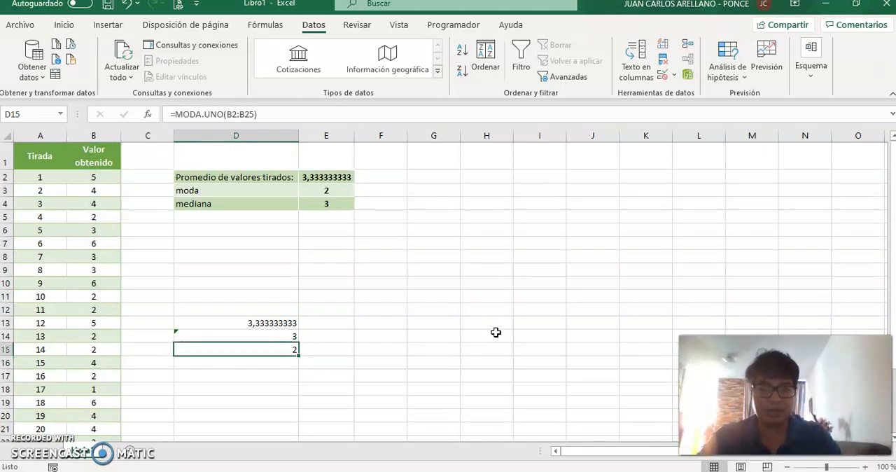
# Examine the dice values in the Valor obtenido column for a few consecutive values without repeats
pyautogui.press('Left')
pyautogui.press('Left')
pyautogui.press('Up')
pyautogui.press('Up')
pyautogui.press('Up')
pyautogui.press('Up')
pyautogui.press('Up')
pyautogui.press('Up')
pyautogui.press('Up')
pyautogui.press('Up')
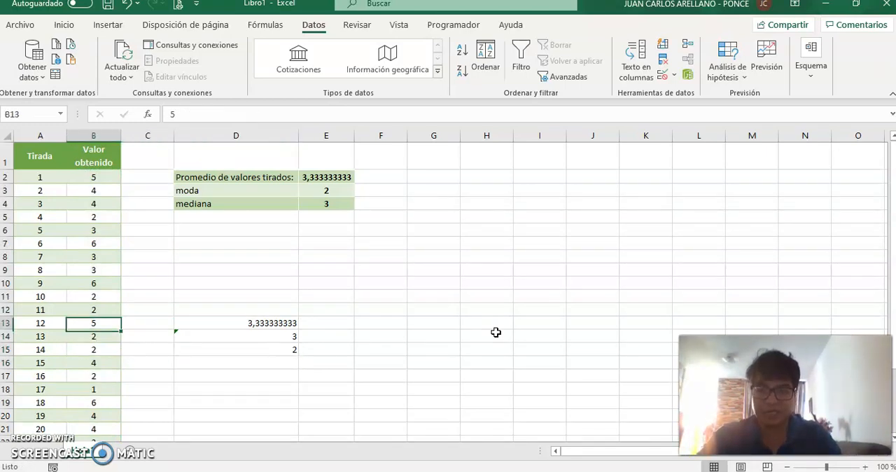
pyautogui.press('Up')
pyautogui.press('Up')
pyautogui.press('Up')
pyautogui.press('Up')
pyautogui.press('Up')
pyautogui.press('Down')
pyautogui.press('Down')
pyautogui.press('Down')
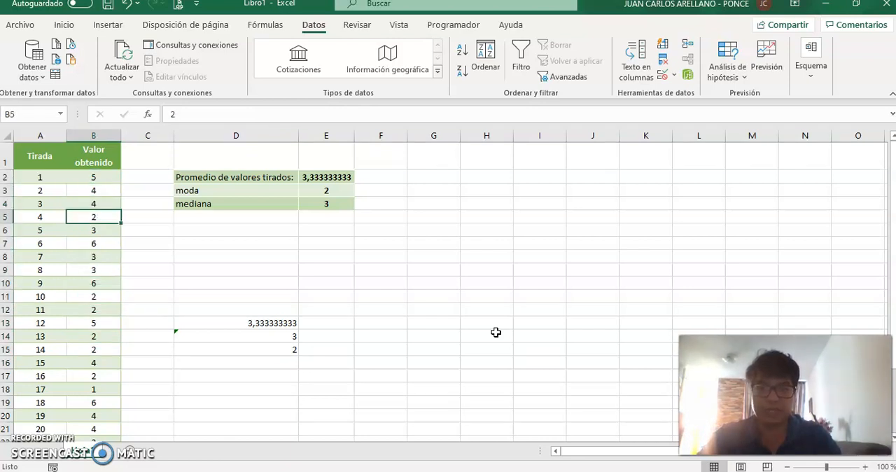
# Enter the formula =moda.uno(B5:B7) in cell D6 and reselect the cell
pyautogui.press('Down')
pyautogui.press('Right')
pyautogui.press('Right')
pyautogui.write('=mo')
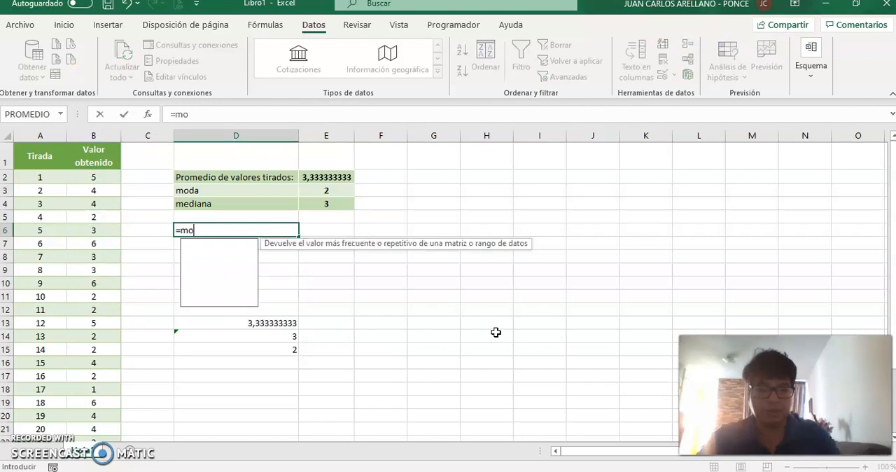
pyautogui.write('da.uno(')
pyautogui.press('Left')
pyautogui.press('Left')
pyautogui.press('Up')
pyautogui.hotkey('shift', 'Down')
pyautogui.hotkey('shift', 'Down')
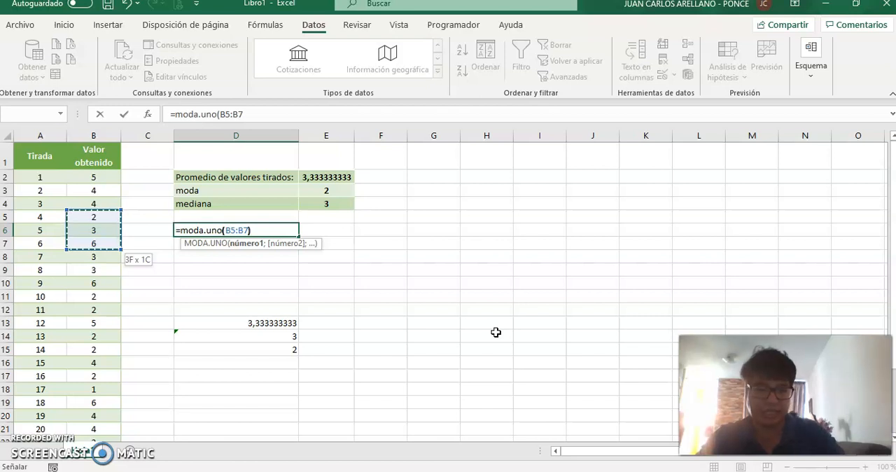
pyautogui.write(')')
pyautogui.press('Return')
pyautogui.press('Up')
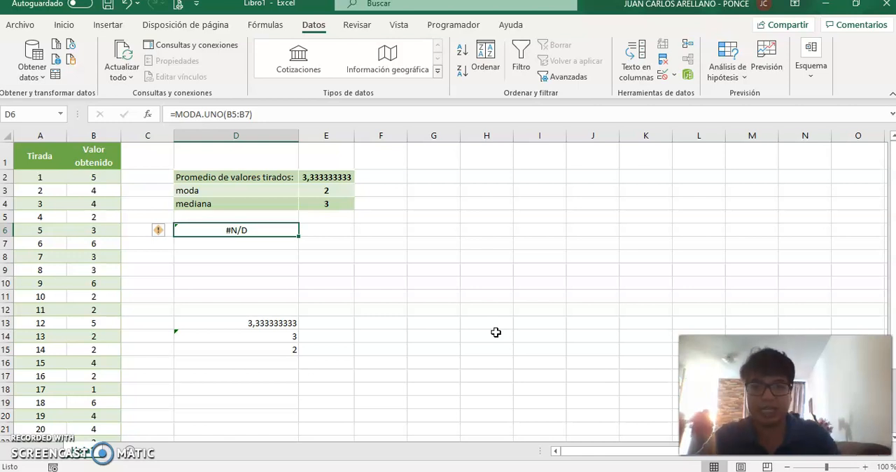
# Delete the trial MODA.UNO formula from D6 and return to cell D15
pyautogui.press('Delete')
pyautogui.press('Down')
pyautogui.press('Down')
pyautogui.press('Down')
pyautogui.press('Down')
pyautogui.press('Down')
pyautogui.press('Down')
pyautogui.press('Down')
pyautogui.press('Down')
pyautogui.press('Down')
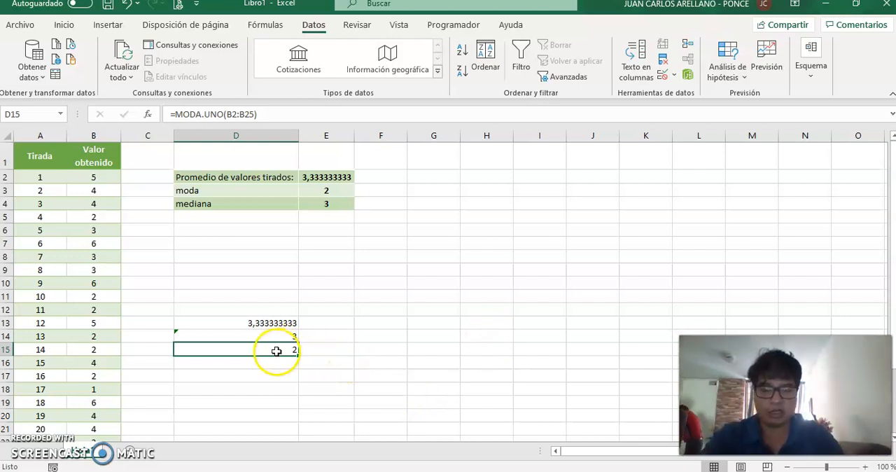
pyautogui.press('Down')
pyautogui.press('Down')
pyautogui.press('Down')
pyautogui.press('Down')
pyautogui.press('Down')
pyautogui.press('Down')
pyautogui.press('Down')
pyautogui.press('Down')
pyautogui.press('Down')
pyautogui.press('Down')
pyautogui.press('Down')
pyautogui.press('Down')
pyautogui.press('Down')
pyautogui.press('Down')
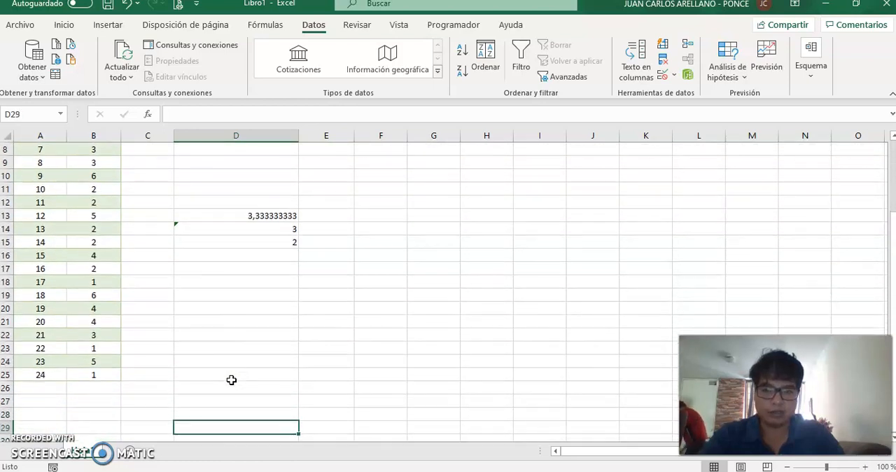